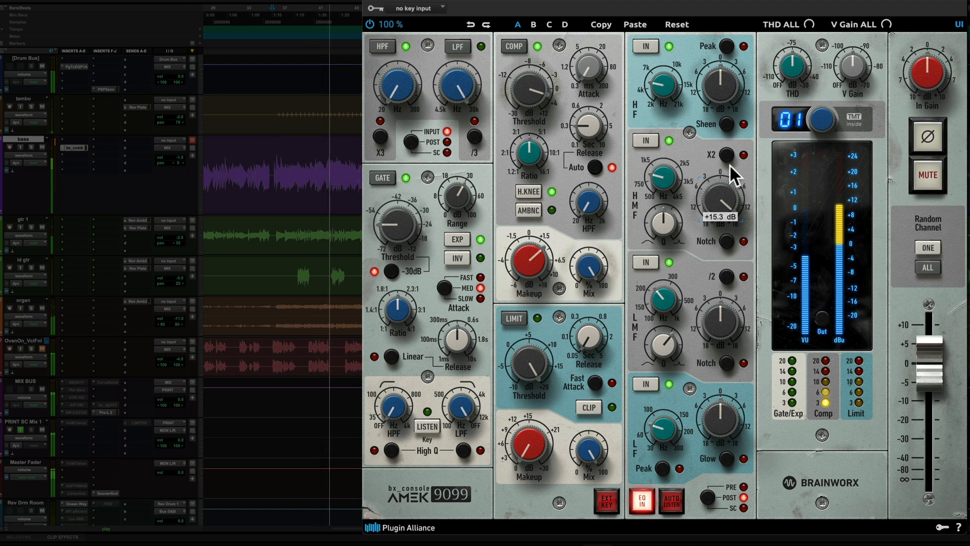
Sweep the boosted HMF band's frequency between about 830 Hz and 1.1 kHz while listening to the bass
mouse_move(660, 180)
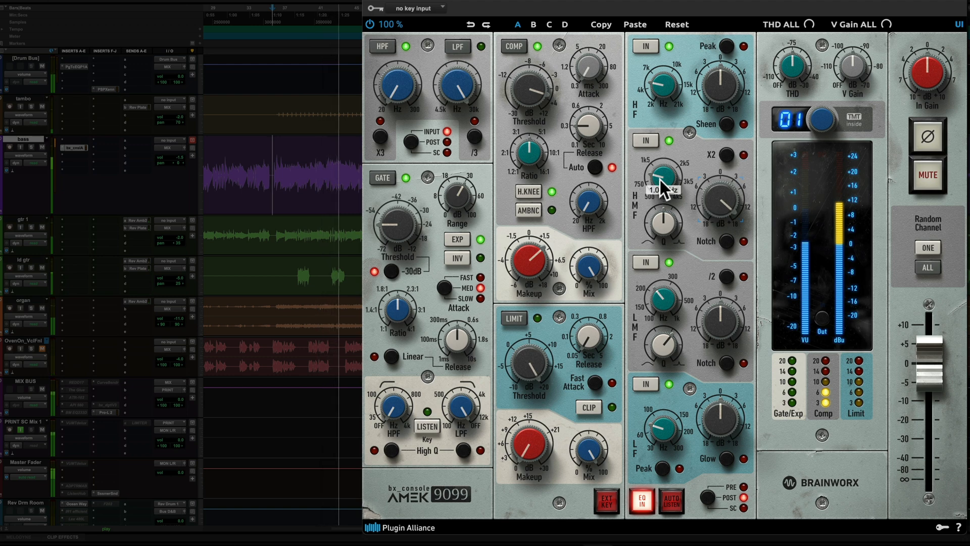
drag(660, 181, 664, 184)
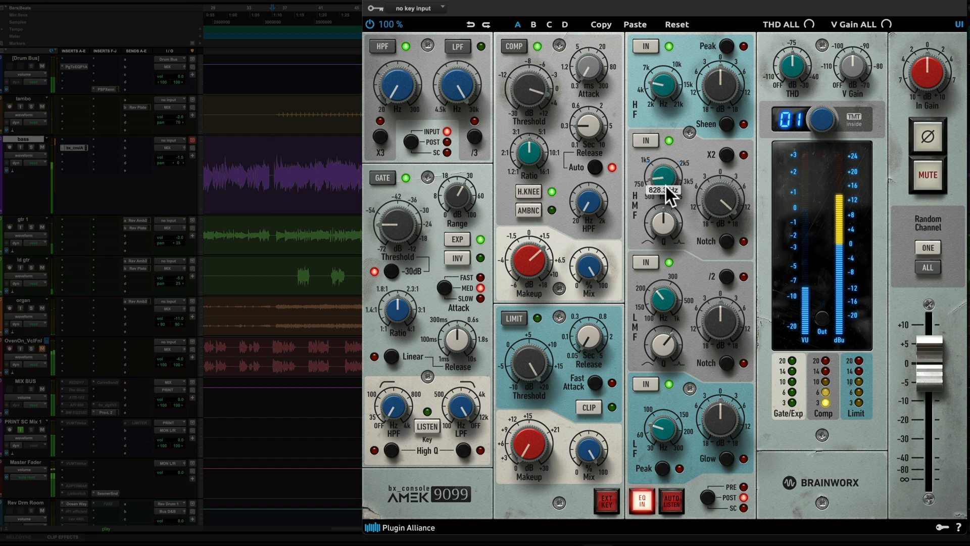
drag(666, 186, 666, 183)
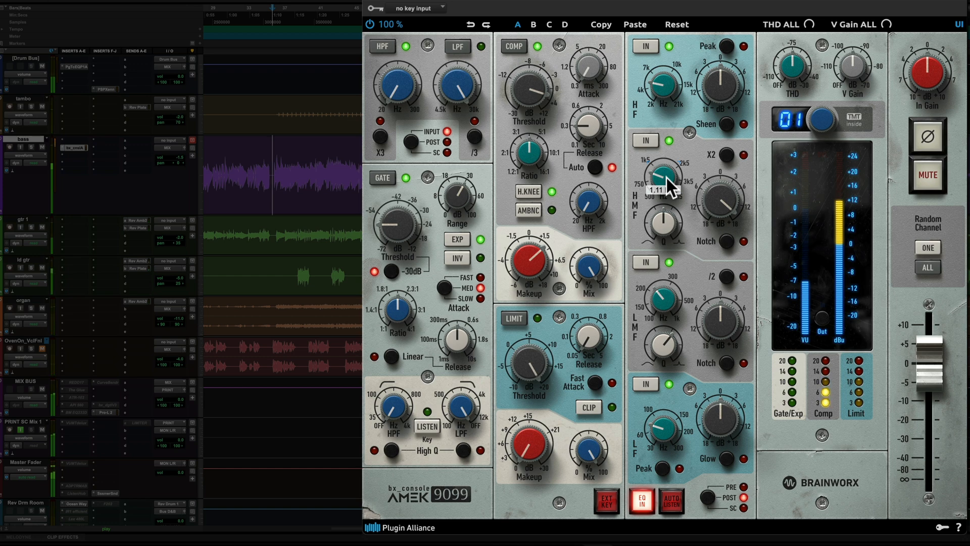
drag(666, 178, 666, 184)
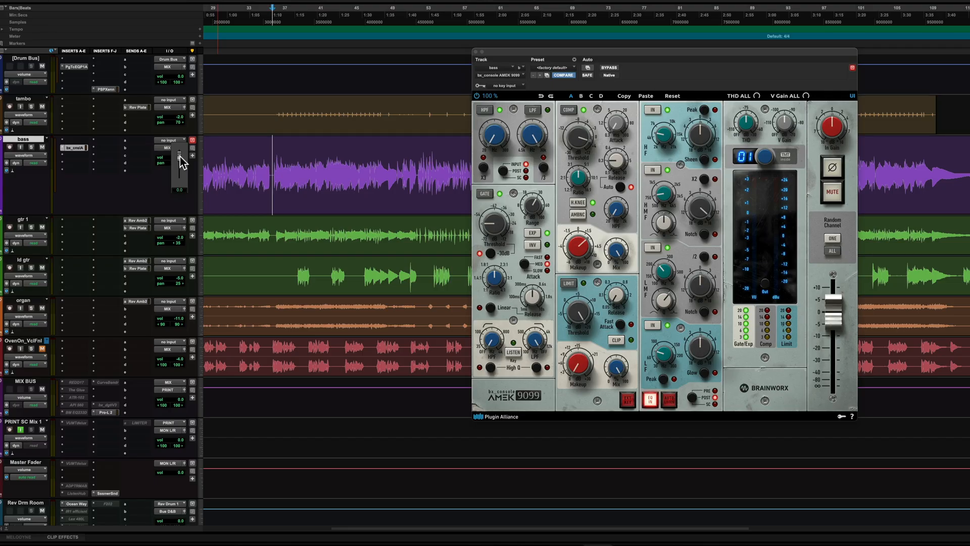
Raise the bass track's volume to +1.0 dB
drag(180, 156, 179, 156)
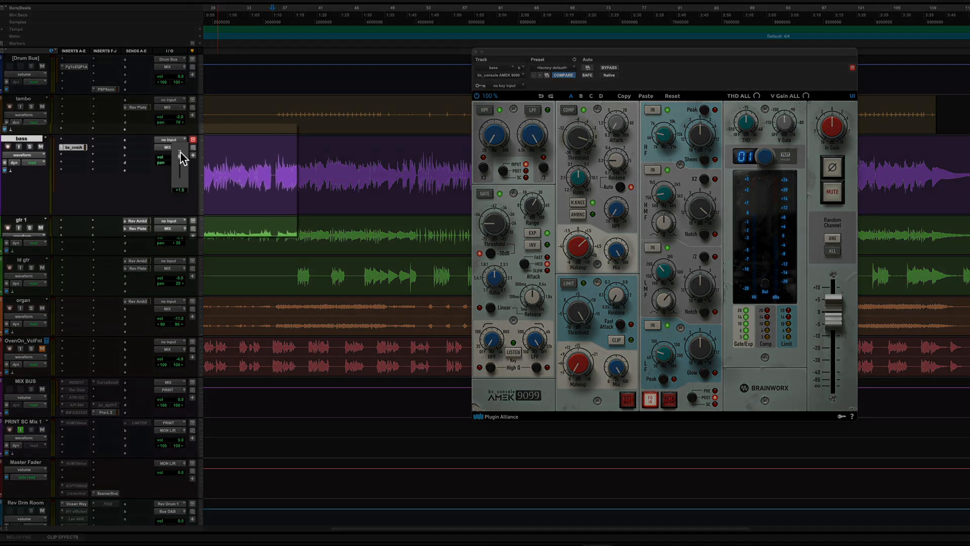
drag(180, 153, 181, 149)
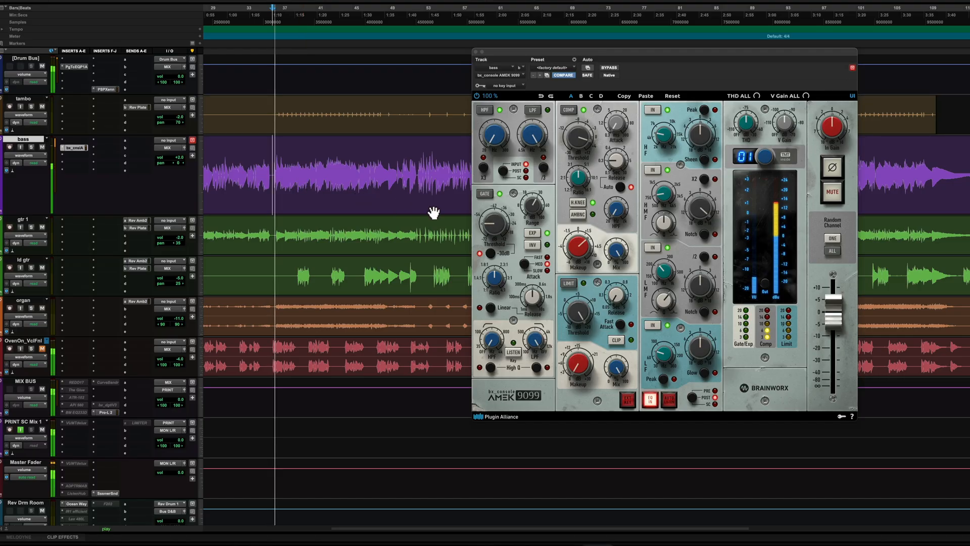
drag(181, 157, 181, 156)
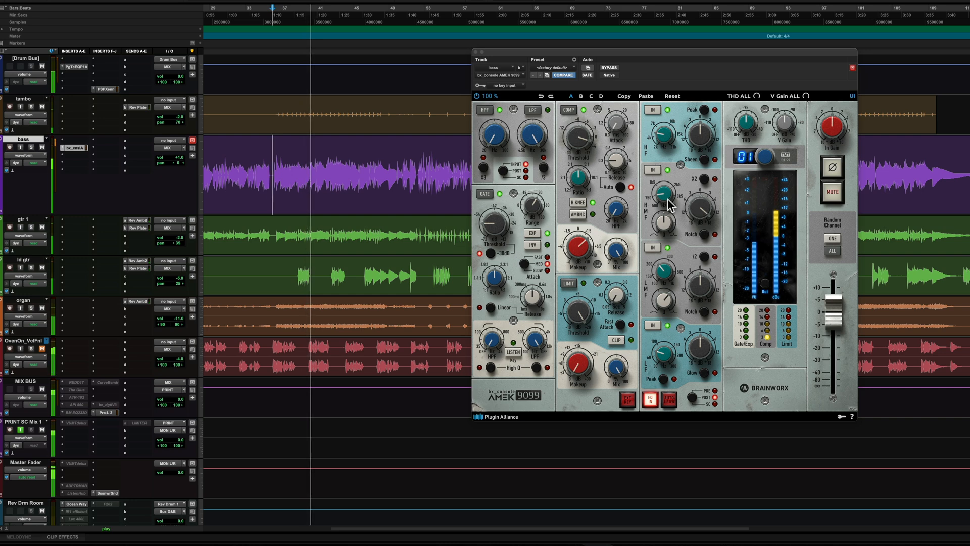
Fine-tune the HMF frequency to about 830 Hz during playback and stop the transport
drag(665, 196, 668, 198)
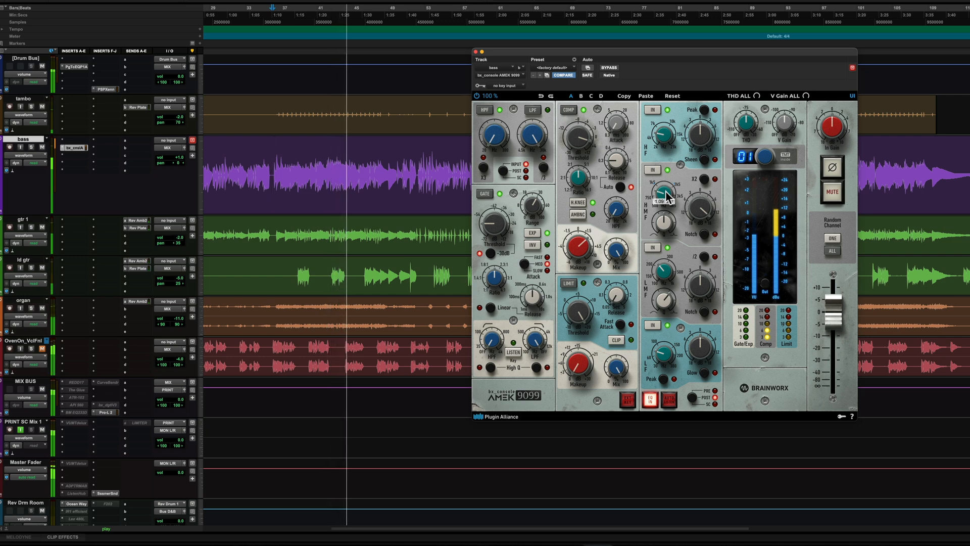
drag(667, 198, 667, 202)
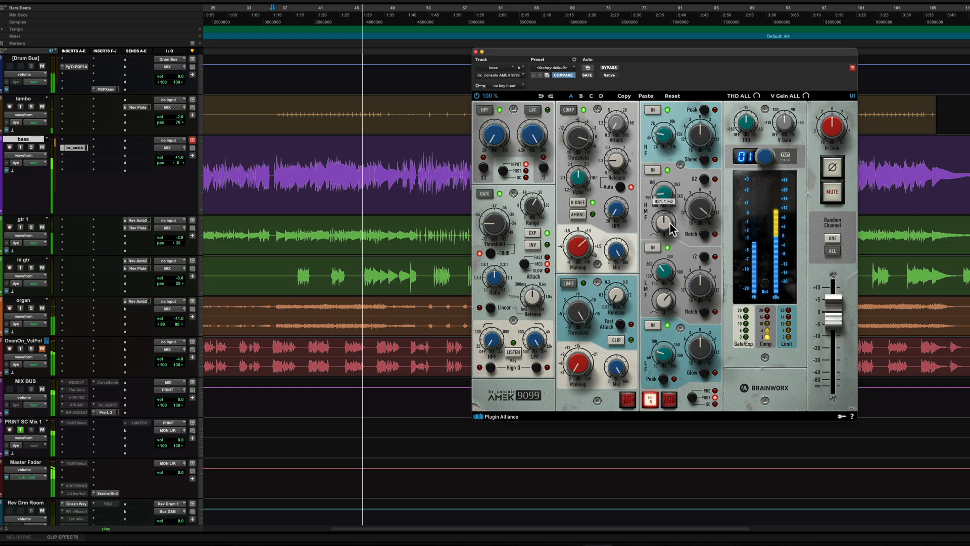
key(space)
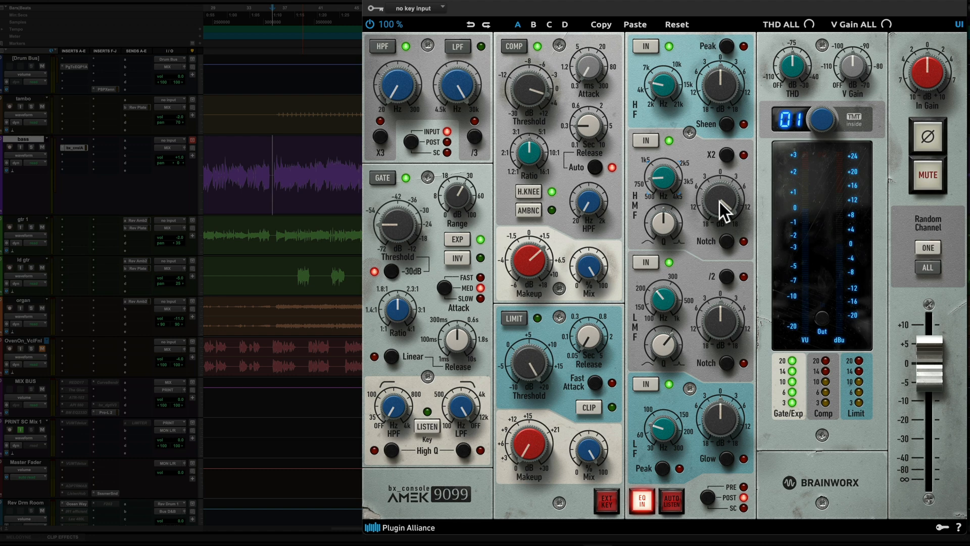
Play the song and raise the HMF gain from flat to about +8 dB
key(space)
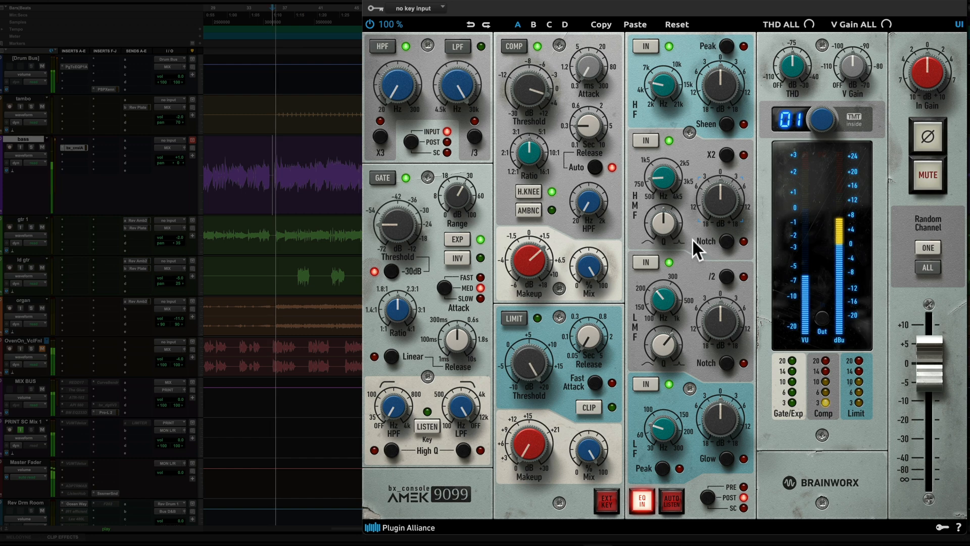
mouse_move(715, 207)
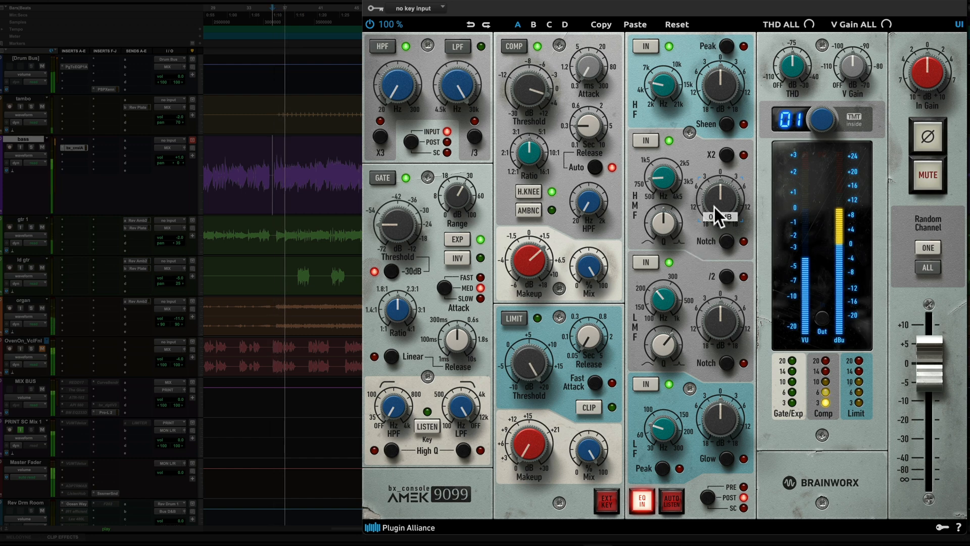
drag(715, 207, 730, 195)
mouse_move(723, 213)
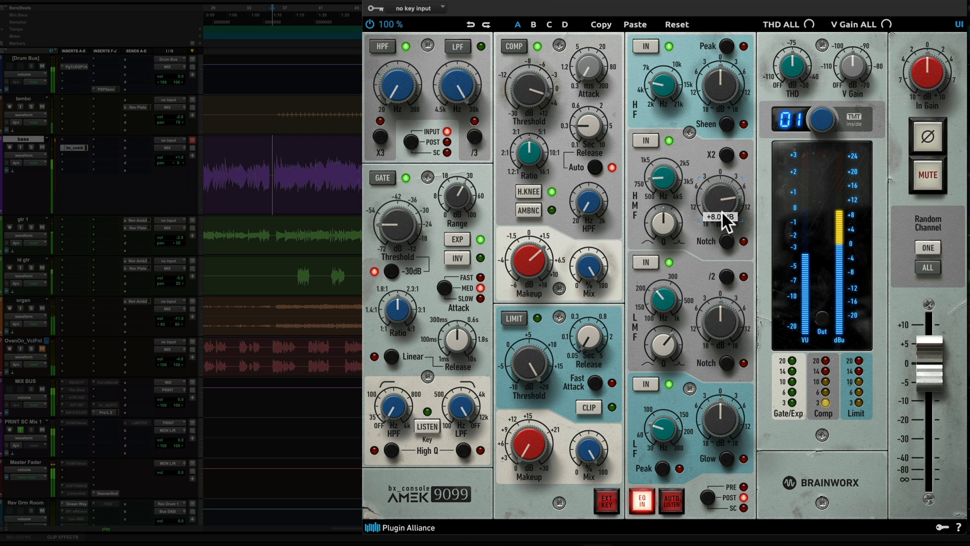
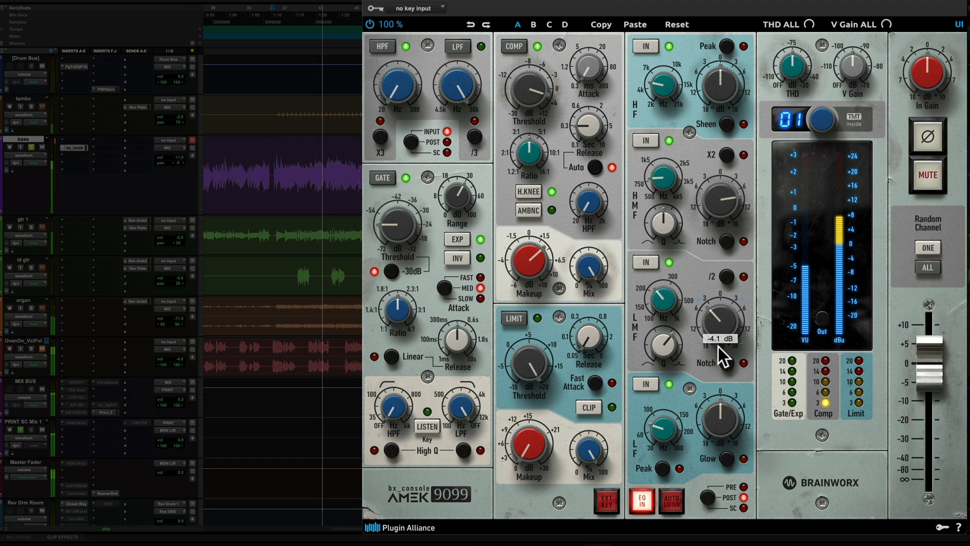
Deepen the LMF cut and sweep its frequency, settling on about 246 Hz
scroll(718, 346, up, 1)
drag(720, 347, 718, 361)
mouse_move(657, 303)
mouse_down()
mouse_move(665, 284)
mouse_move(659, 310)
mouse_move(666, 291)
mouse_up()
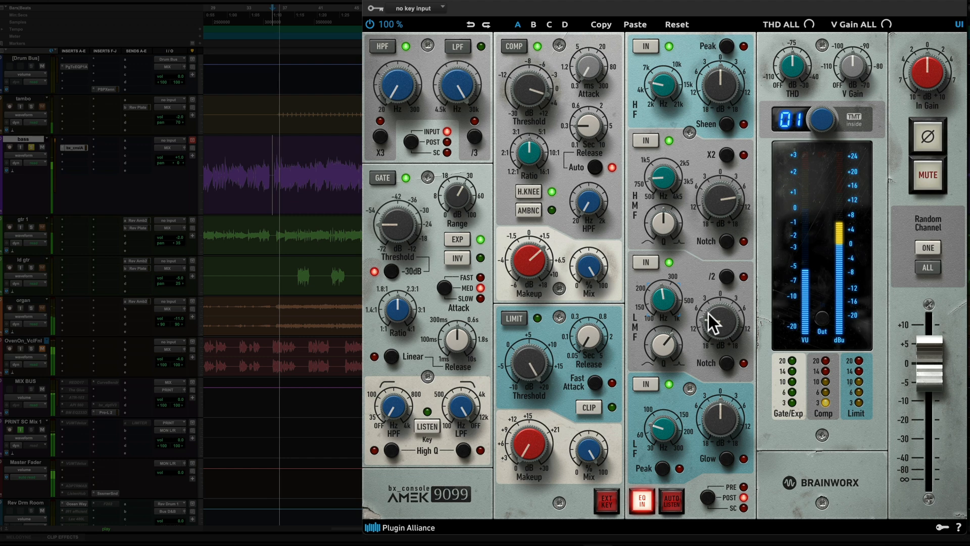
mouse_move(664, 295)
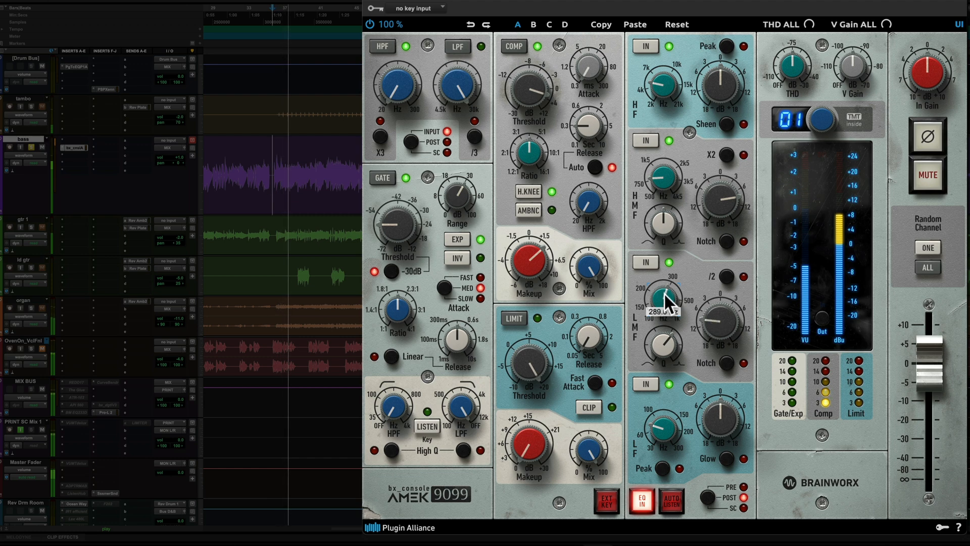
scroll(665, 302, down, 3)
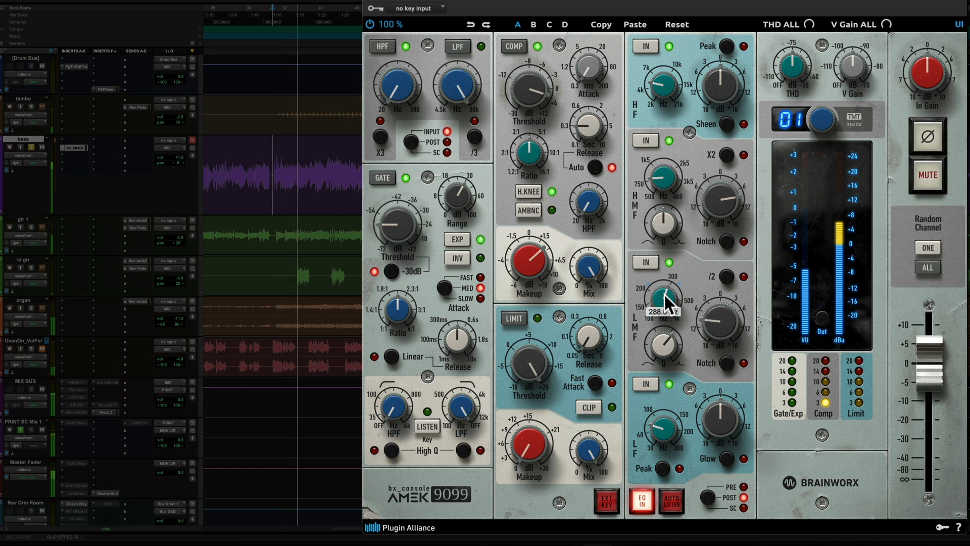
drag(665, 298, 663, 306)
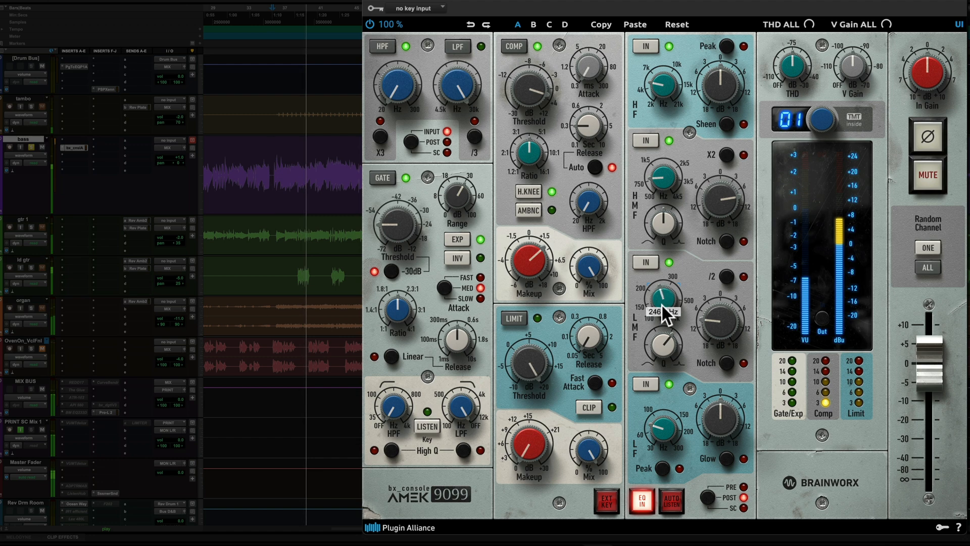
Reset the LMF gain to 0 dB, play the full mix and apply a gentle LMF cut of roughly 2 to 3 dB
alt+click(710, 329)
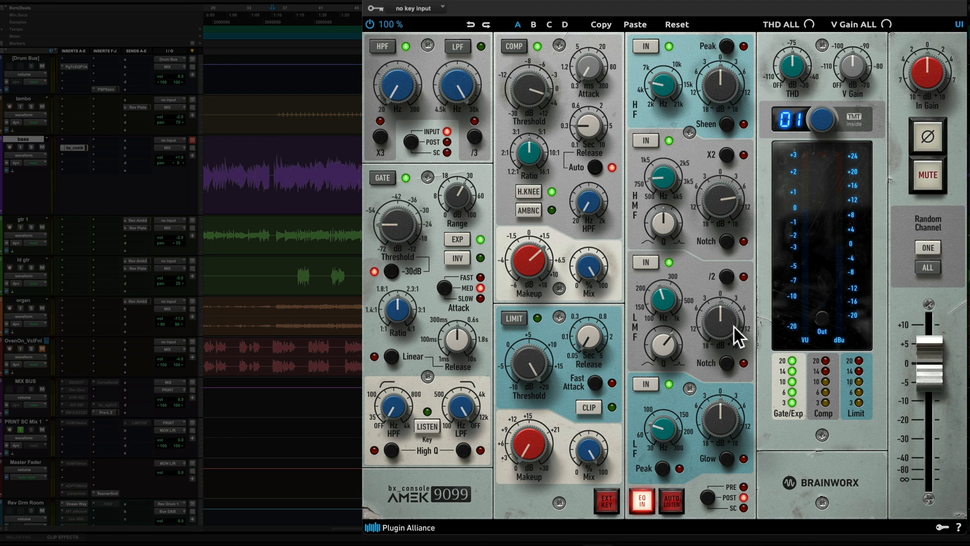
key(space)
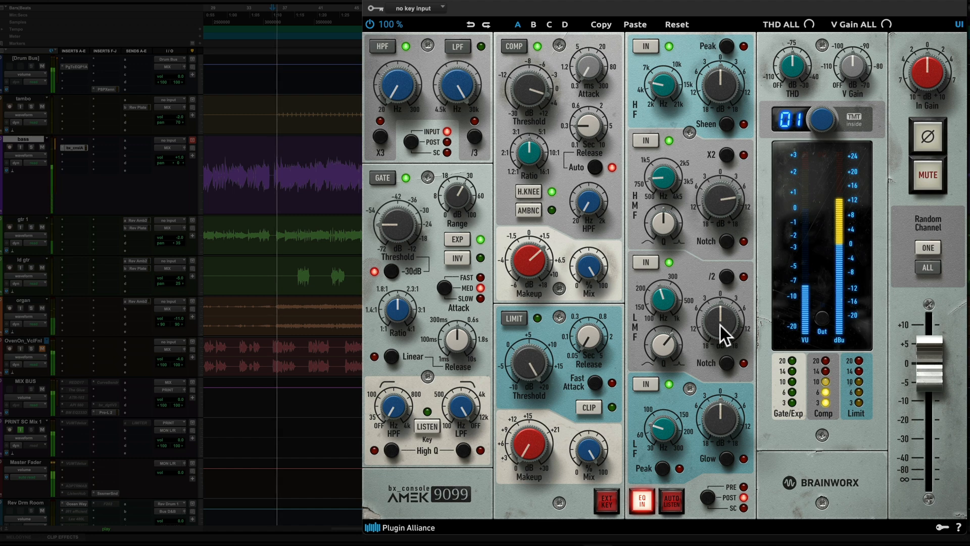
mouse_move(715, 321)
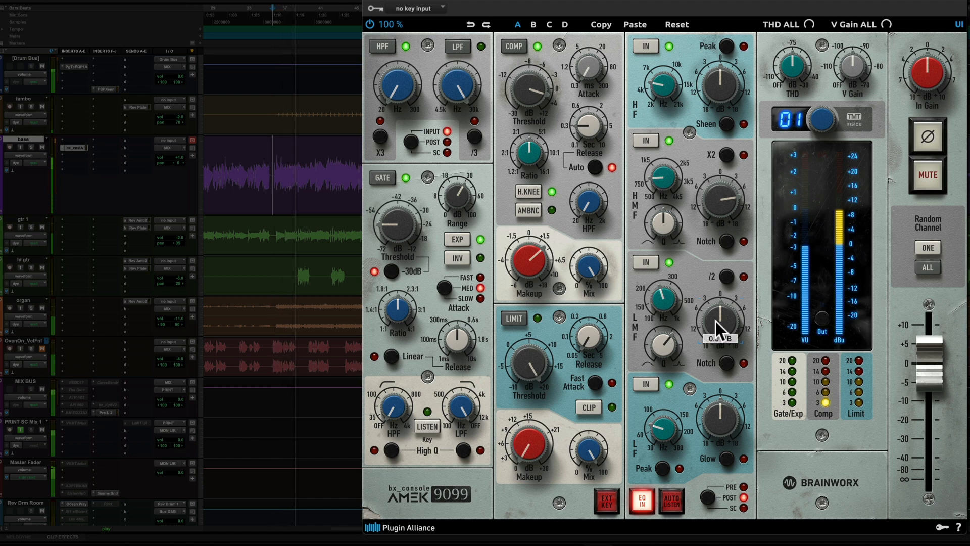
drag(716, 321, 716, 332)
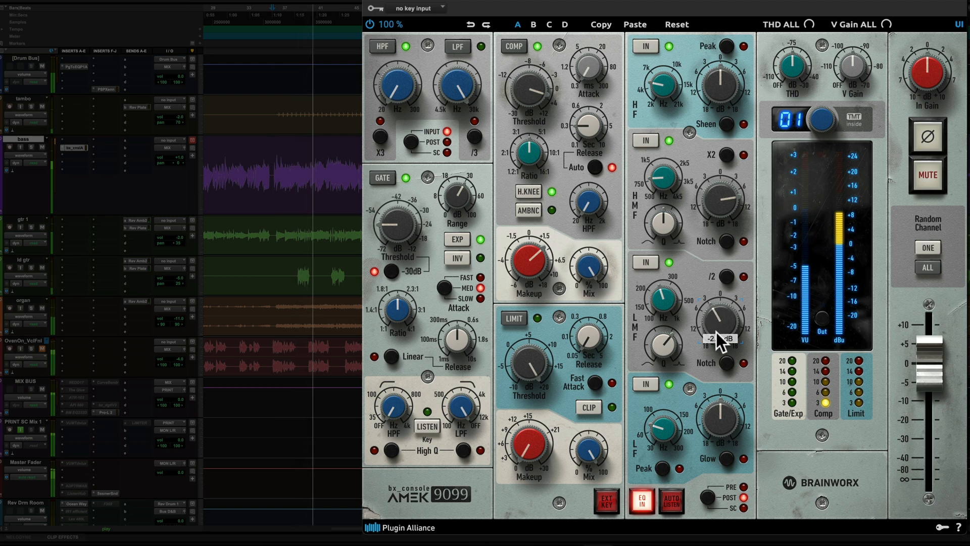
mouse_move(717, 327)
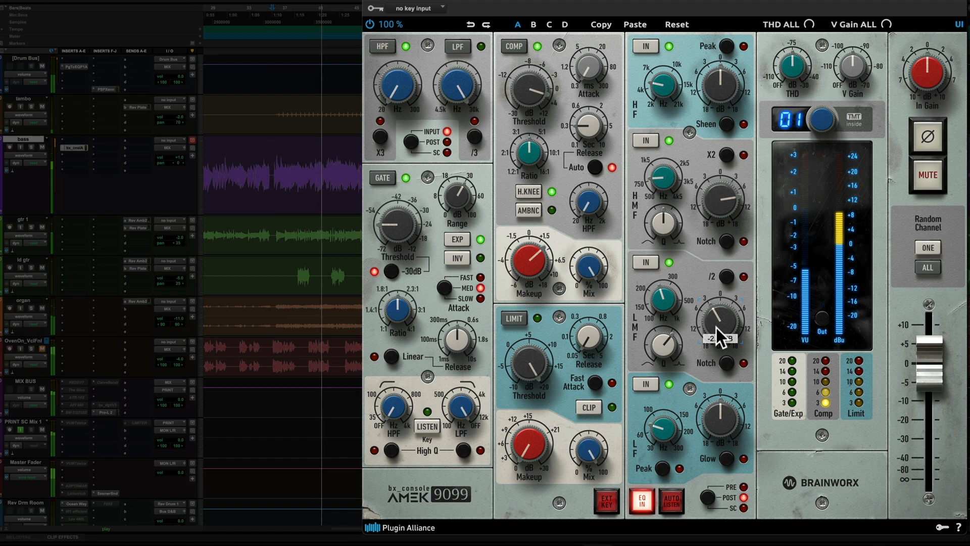
scroll(717, 327, down, 1)
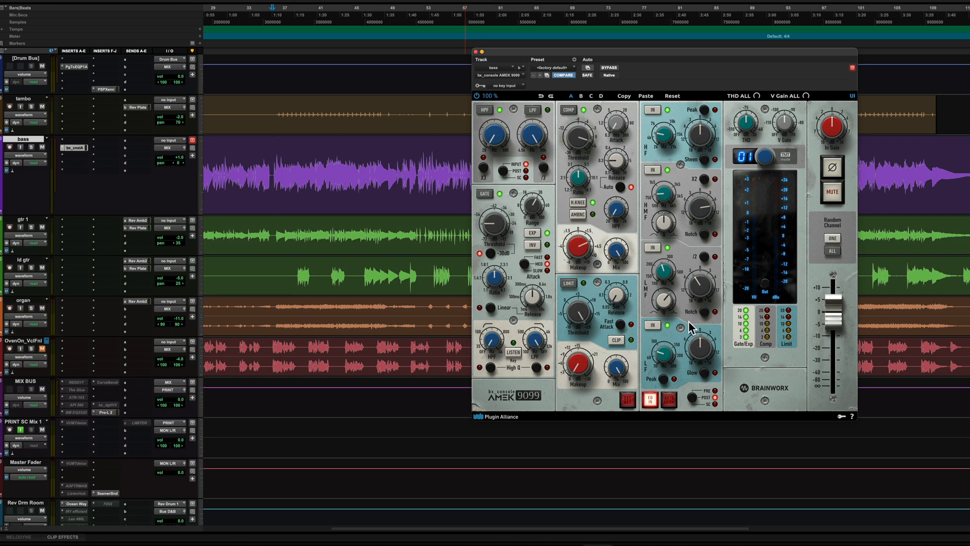
Compare the bass in the mix with the LMF band bypassed and engaged
key(space)
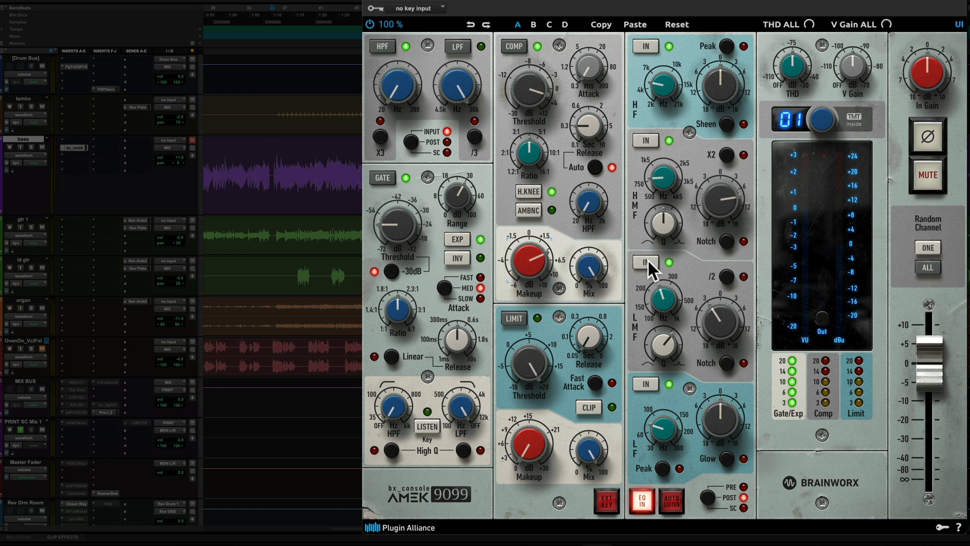
key(space)
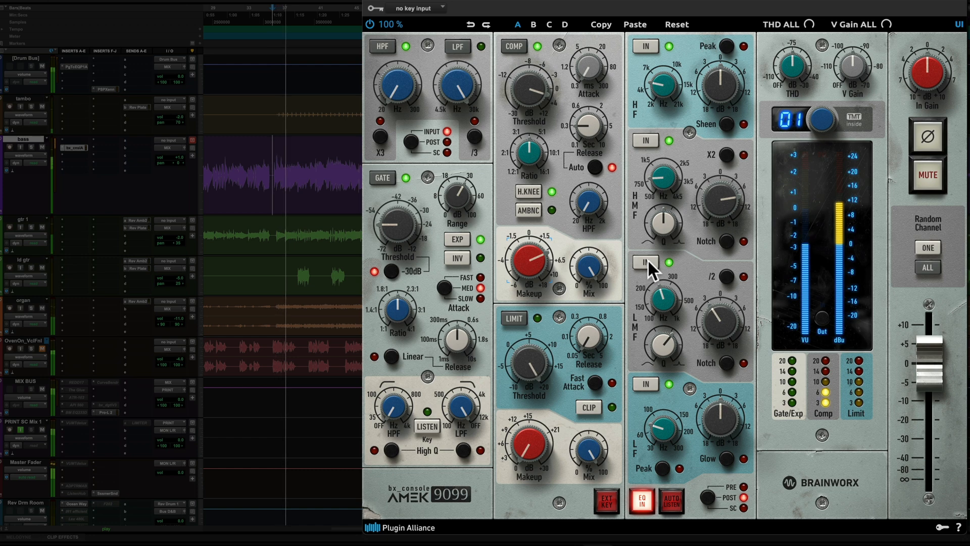
click(647, 258)
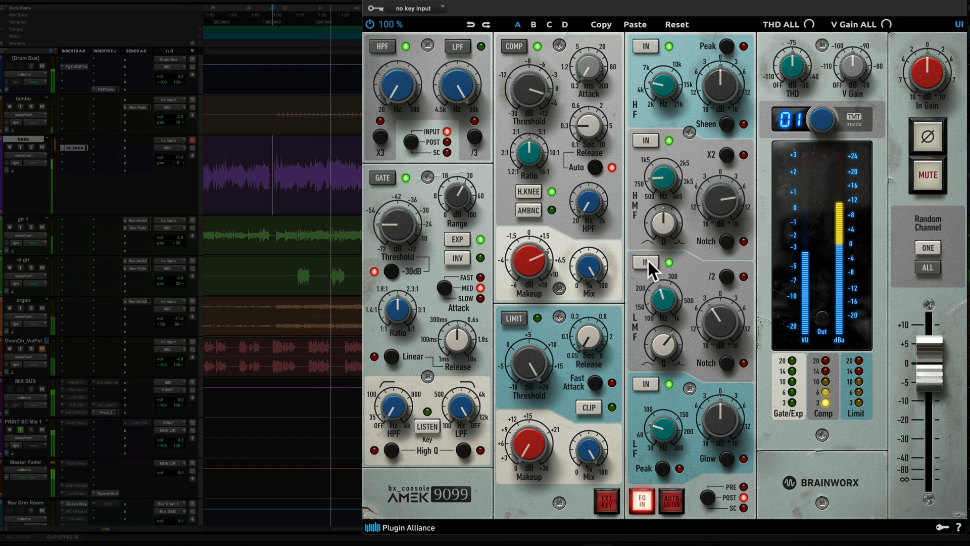
click(646, 262)
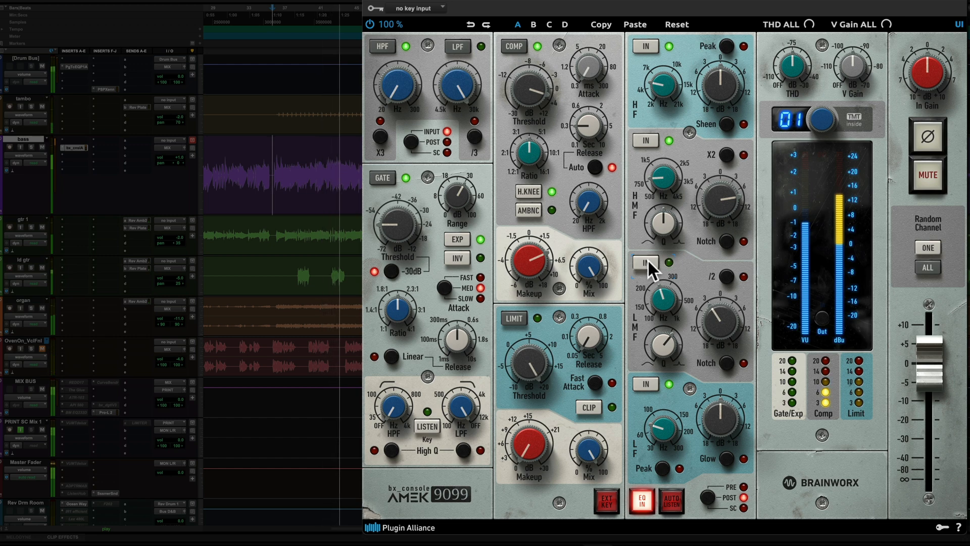
click(648, 261)
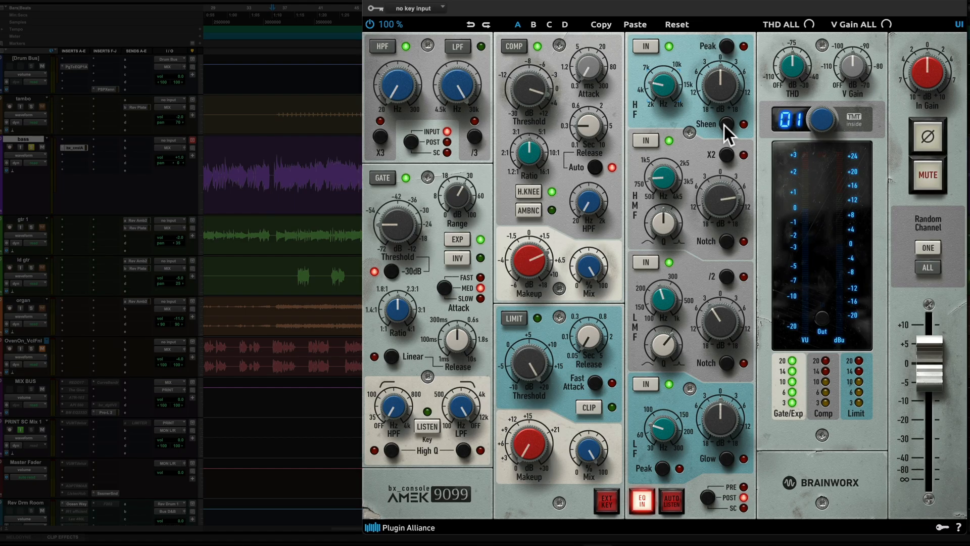
Compare the HF band's Sheen option on and off during bass playback, leaving Sheen on
click(725, 124)
key(space)
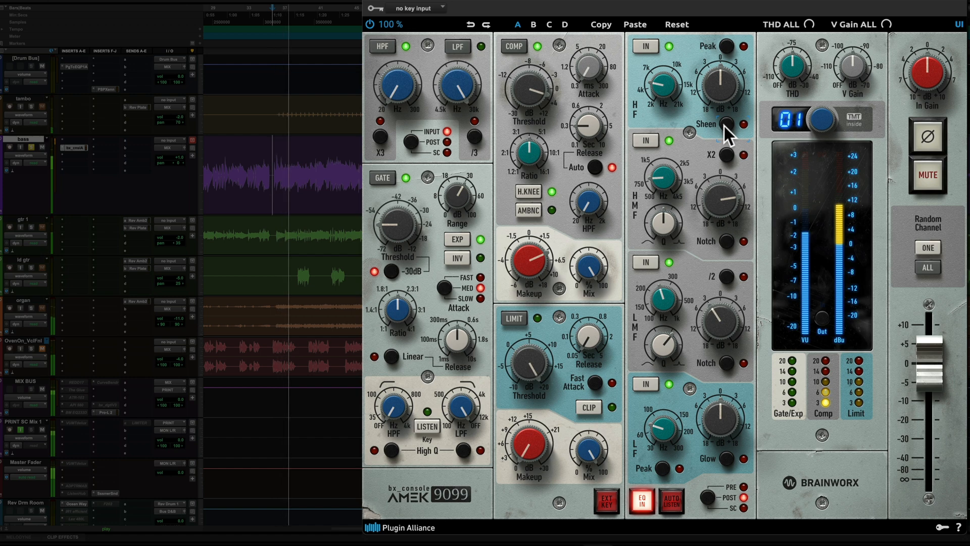
click(725, 125)
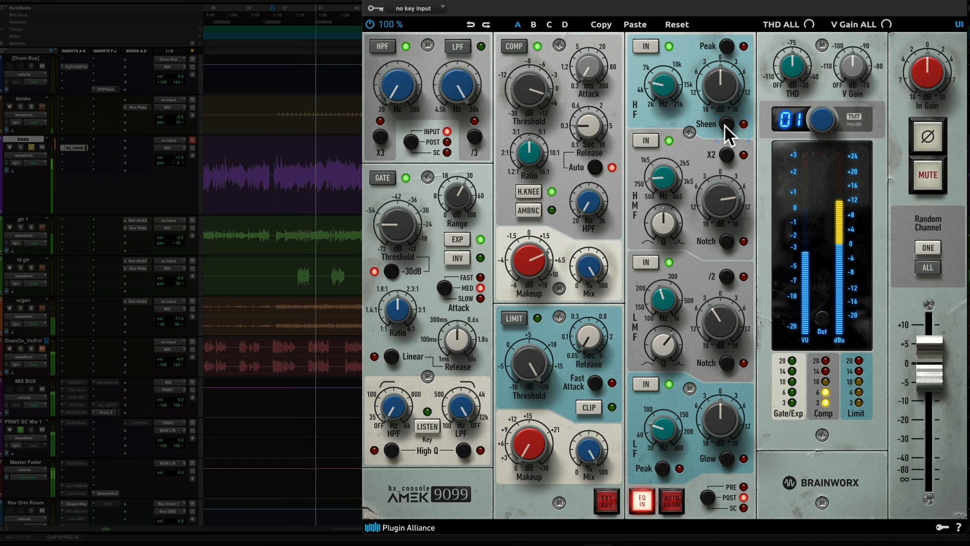
click(724, 125)
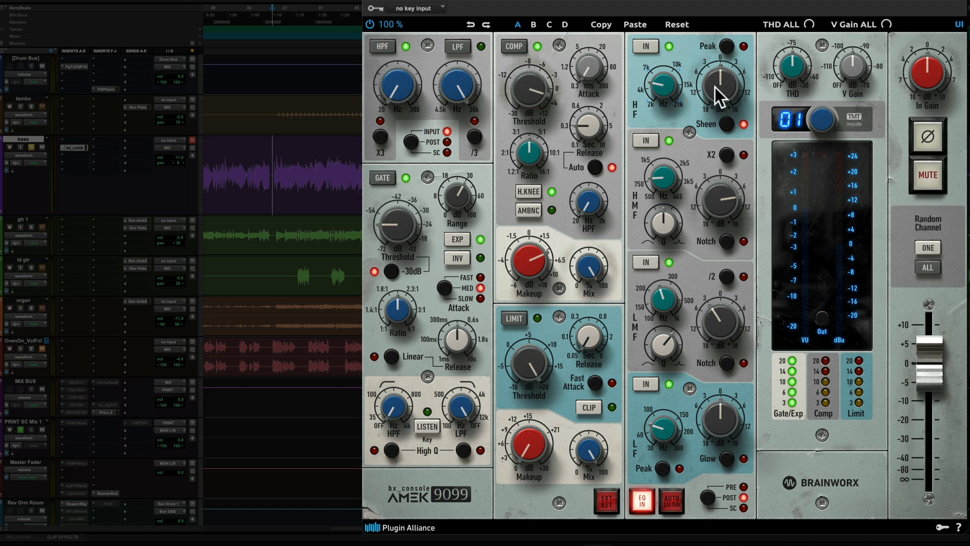
Try boosting the HF gain with Sheen engaged while the bass plays
key(space)
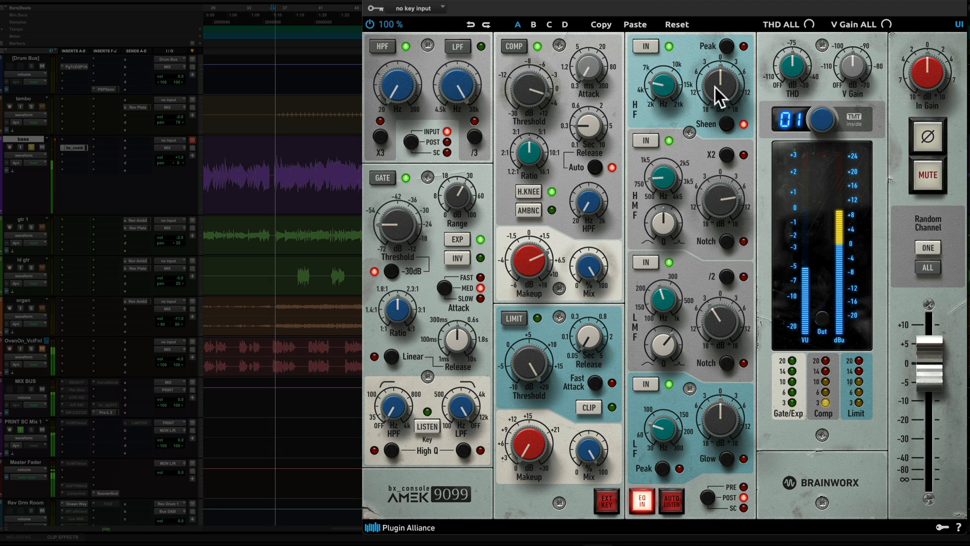
click(714, 87)
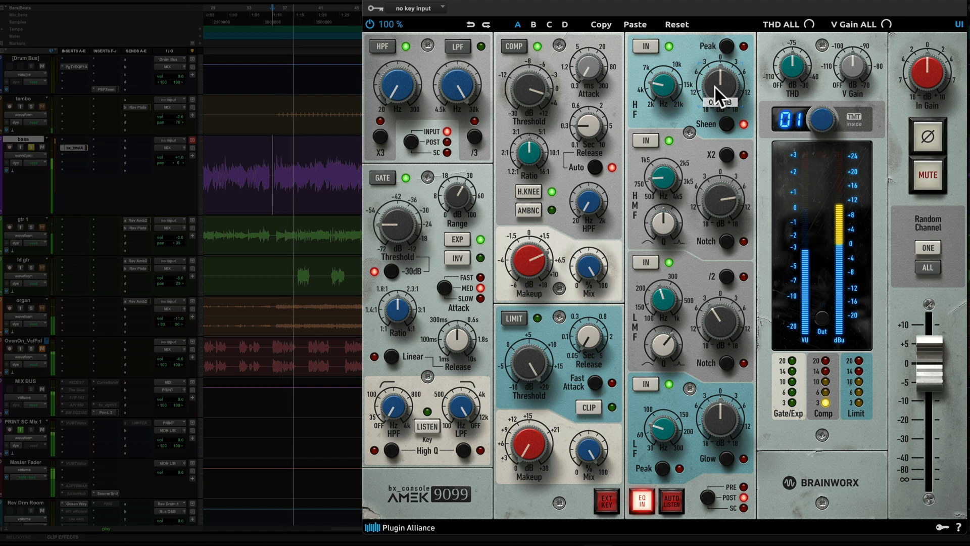
drag(715, 87, 721, 65)
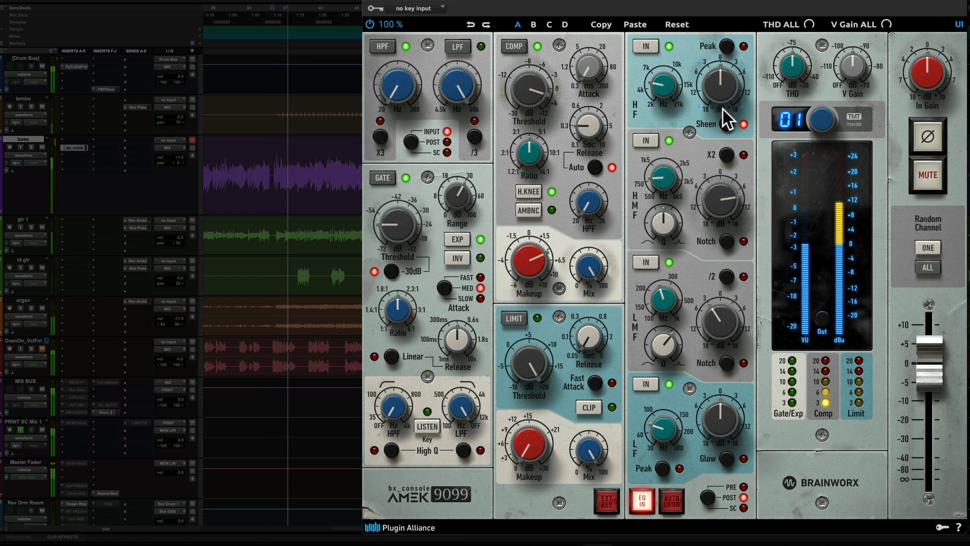
Boost the HF gain with Sheen engaged and set the HF frequency to about 5.11 kHz while the bass plays
drag(723, 110, 730, 76)
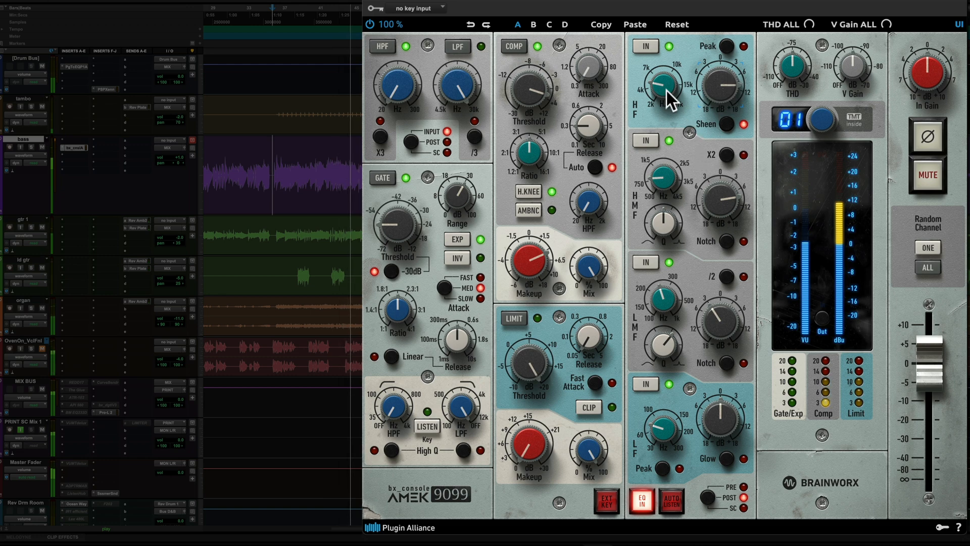
drag(666, 90, 667, 80)
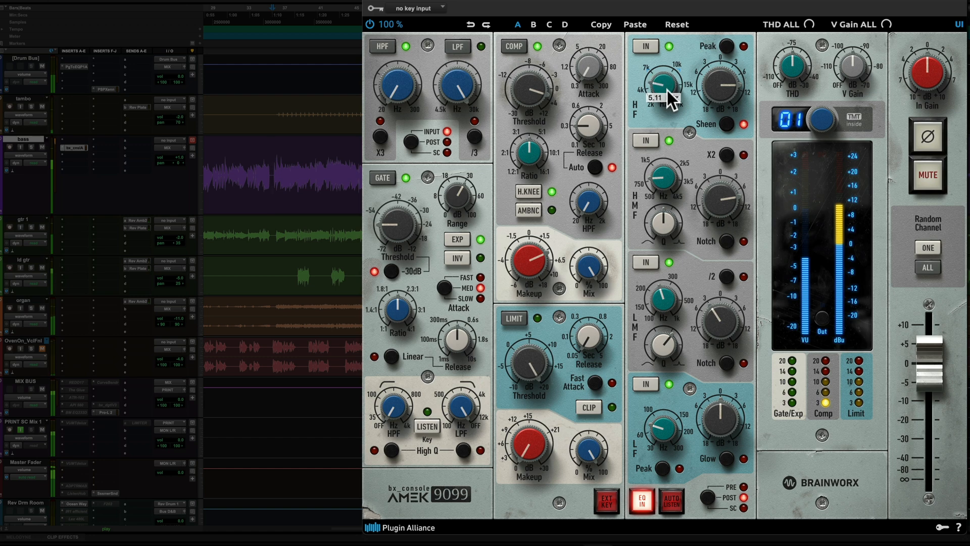
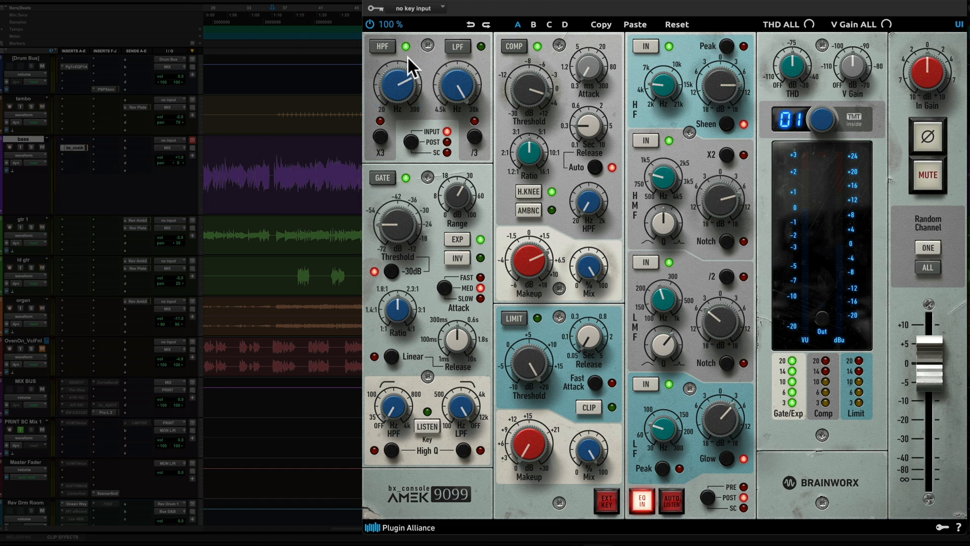
Compare the bass during playback with the high-pass filter bypassed and engaged, leaving the filter on
click(393, 47)
key(space)
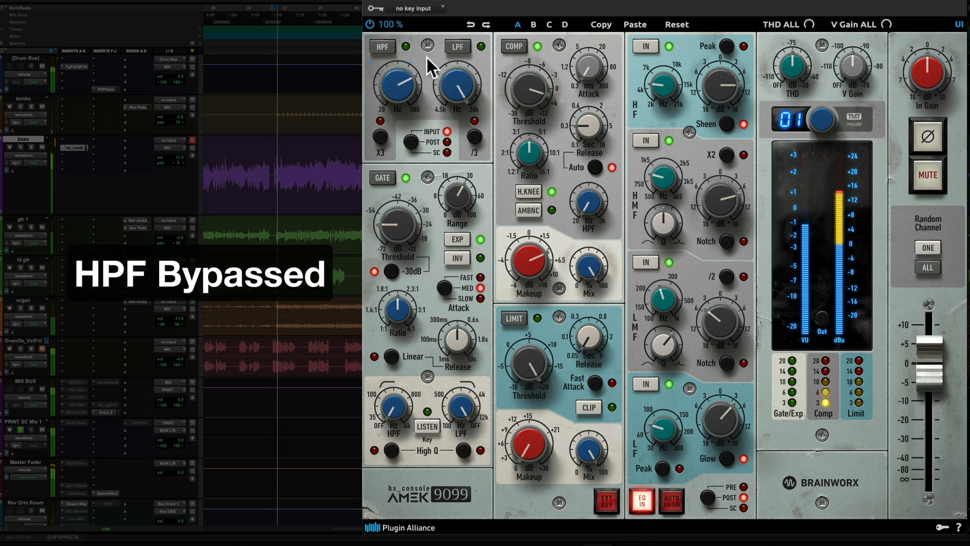
click(391, 47)
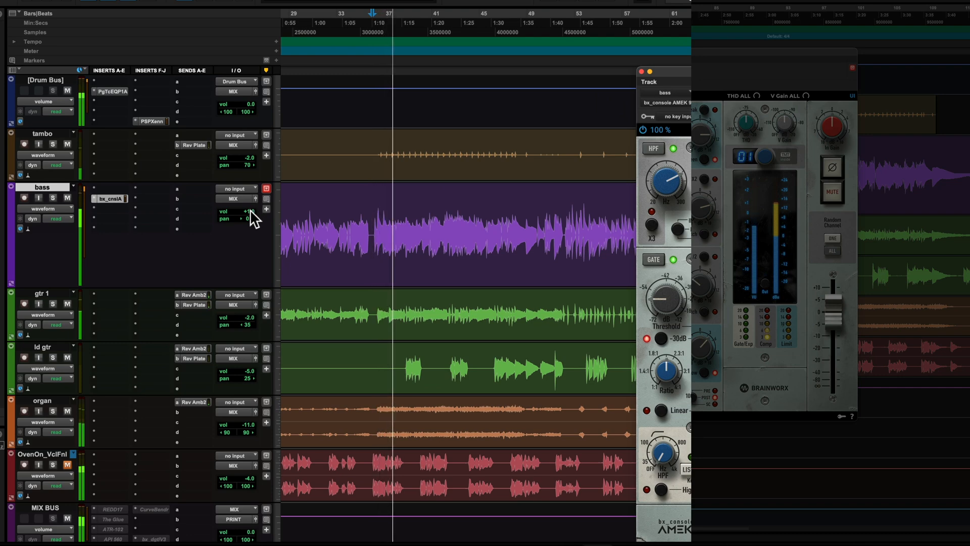
Balance the bass track against the playing mix by lowering its track volume to about -3.5 dB
drag(253, 248, 253, 250)
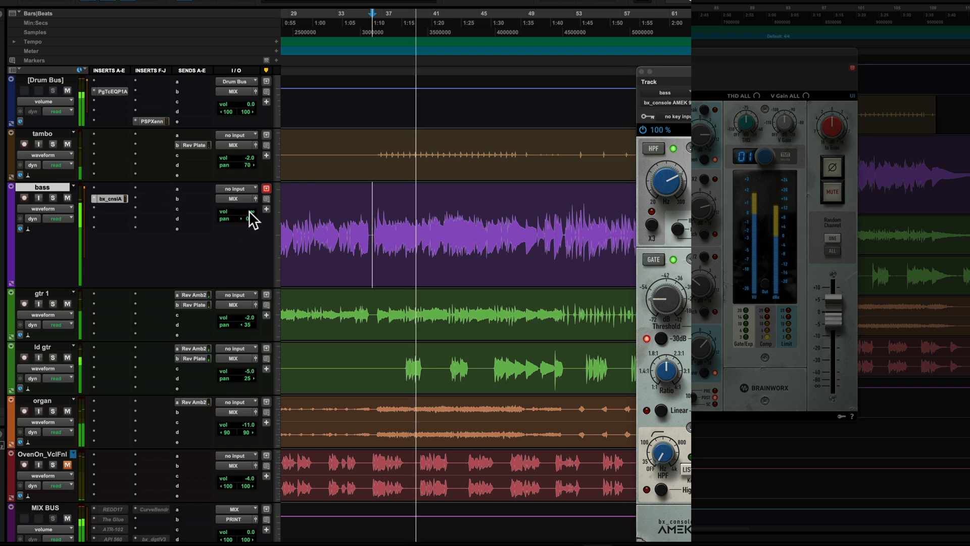
drag(249, 209, 254, 188)
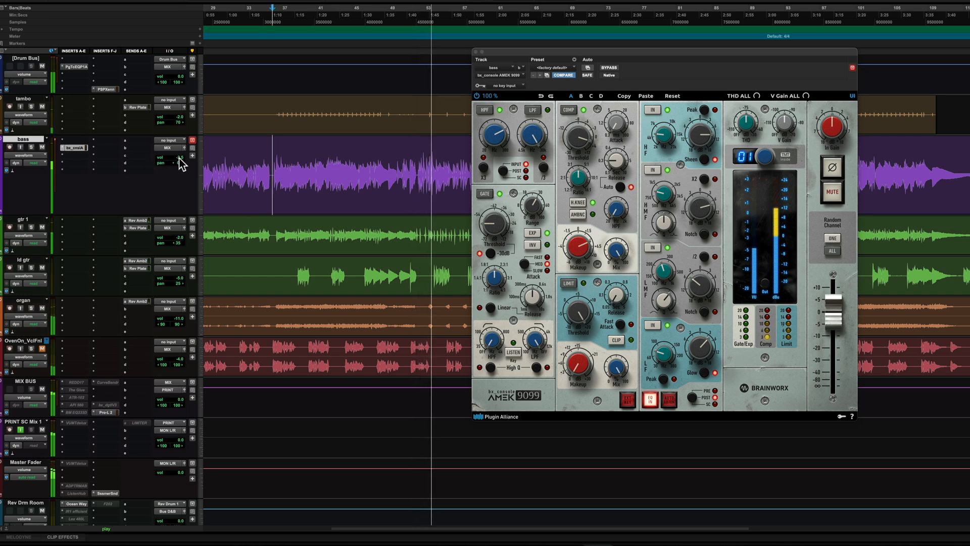
drag(178, 157, 178, 163)
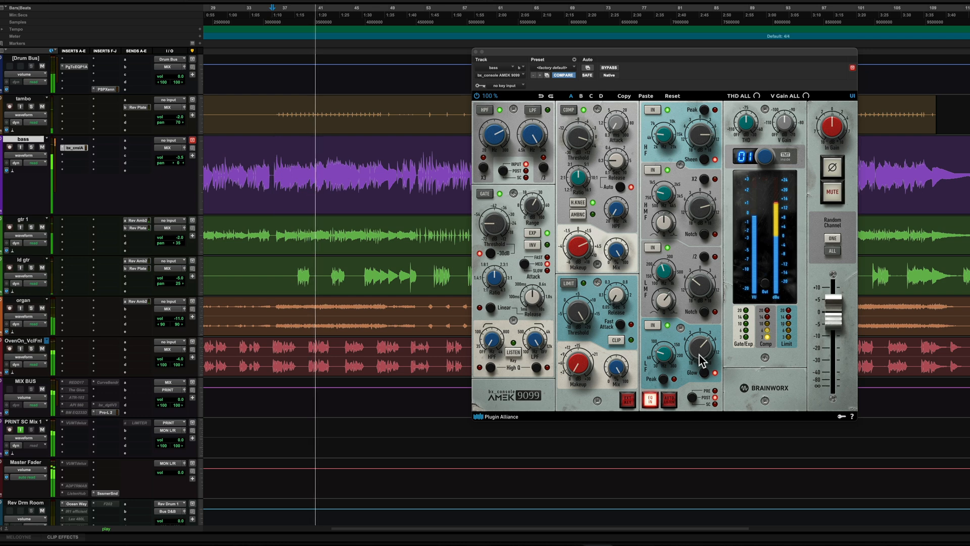
Raise the LF band's gain boost further with Glow engaged while the full mix plays
mouse_move(702, 361)
drag(701, 361, 710, 358)
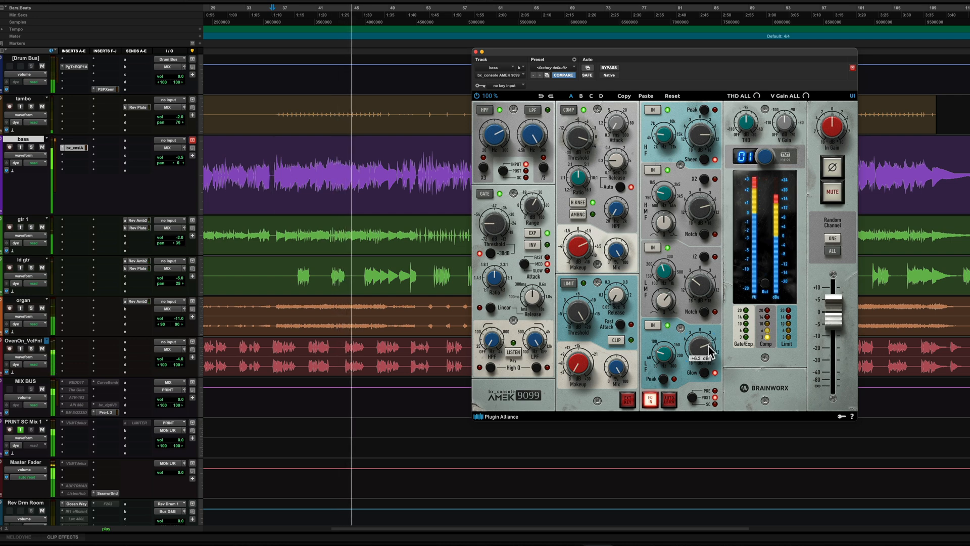
drag(711, 351, 710, 350)
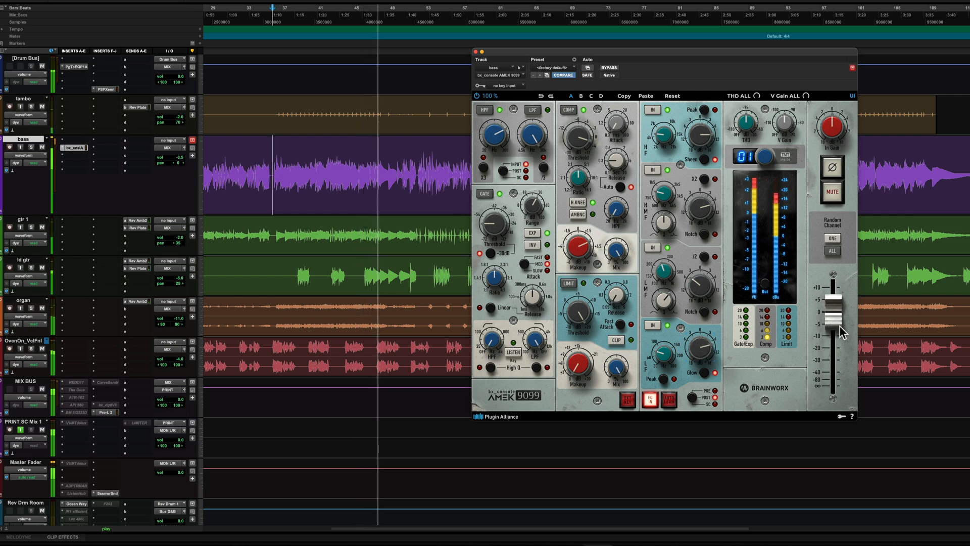
Lower the channel strip's output fader slightly and reduce the compressor's makeup gain to compensate for the EQ boosts
mouse_move(841, 323)
drag(841, 322, 841, 326)
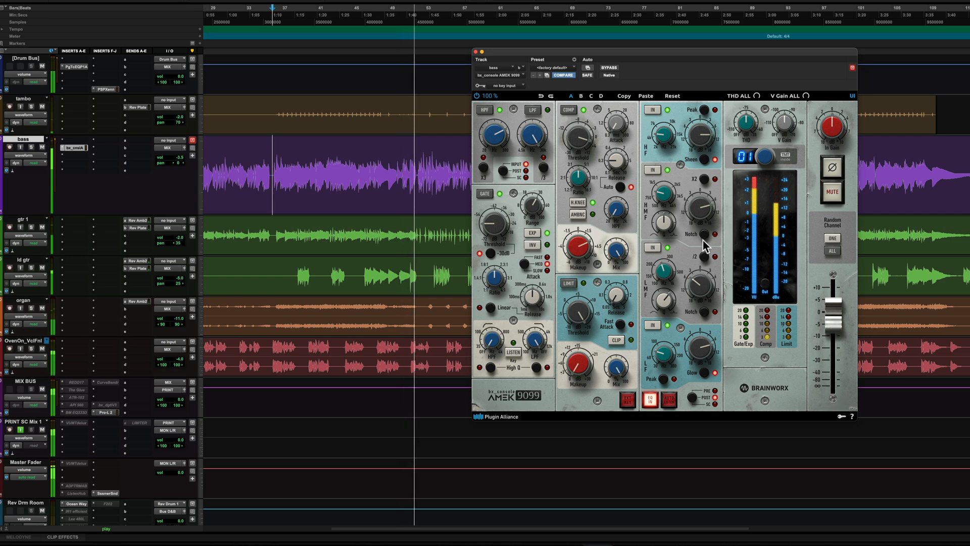
mouse_move(699, 218)
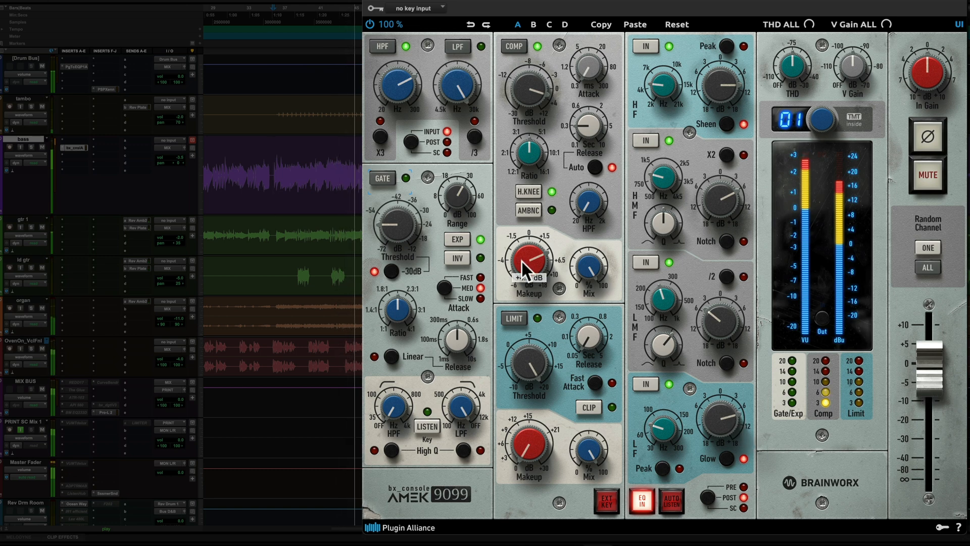
drag(522, 261, 522, 267)
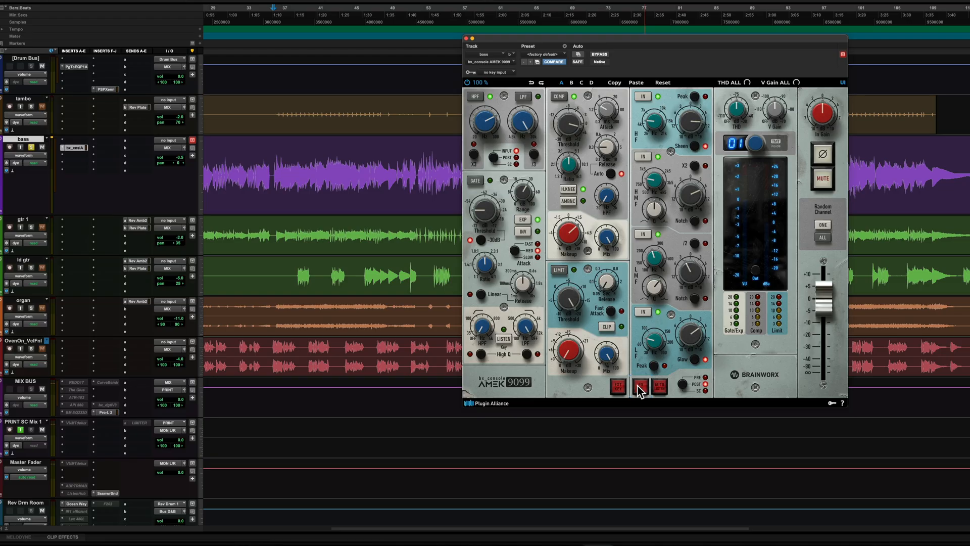
Play the soloed bass from the same spot with the whole EQ section bypassed and engaged to compare its tone
key(space)
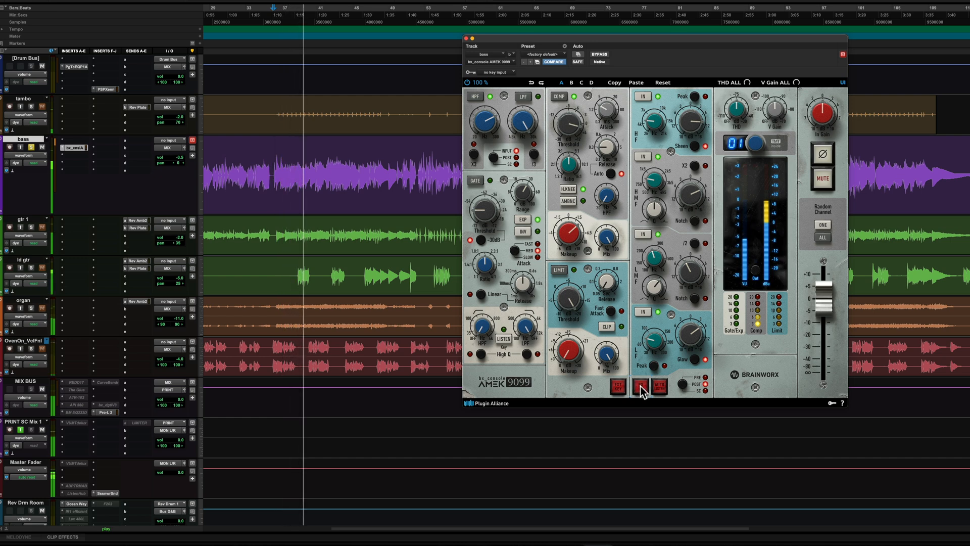
key(space)
key(space)
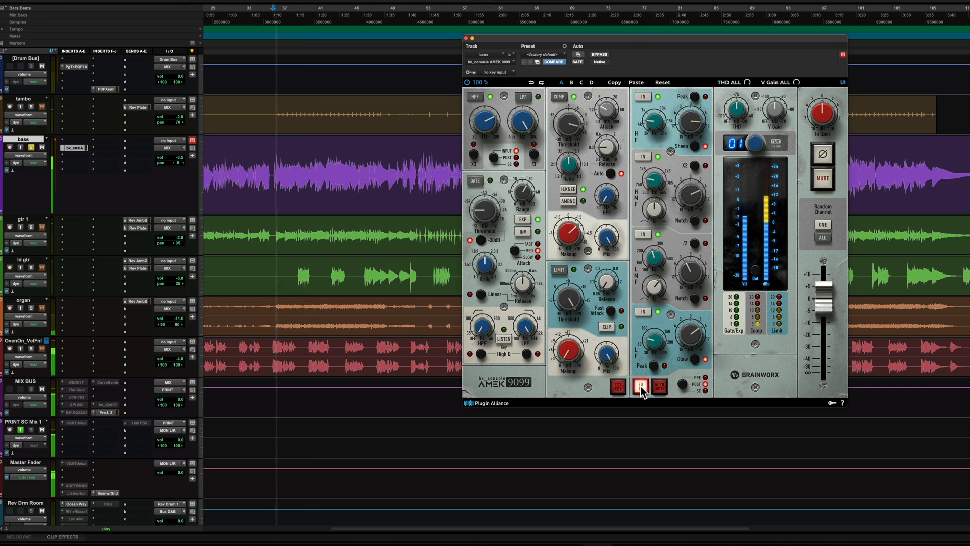